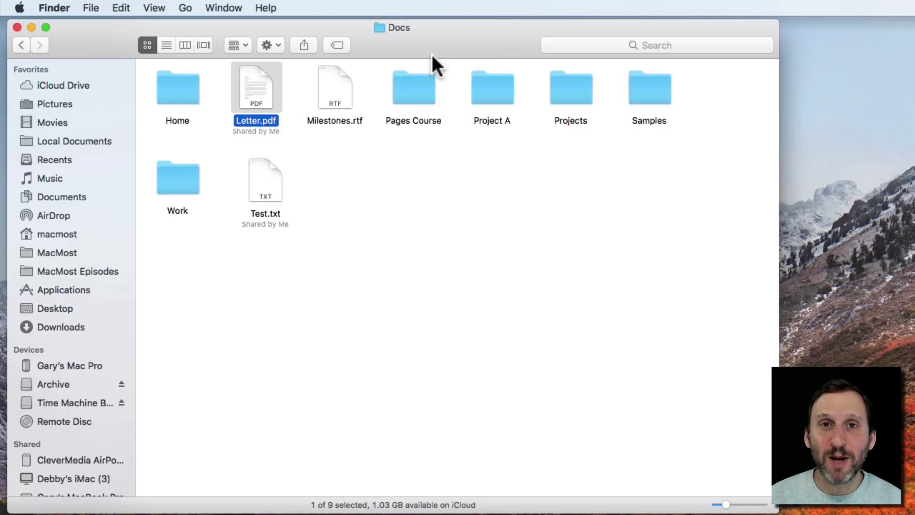
- Show and dismiss the Finder shortcut menus for Letter.pdf and the Home folder
right_click(259, 91)
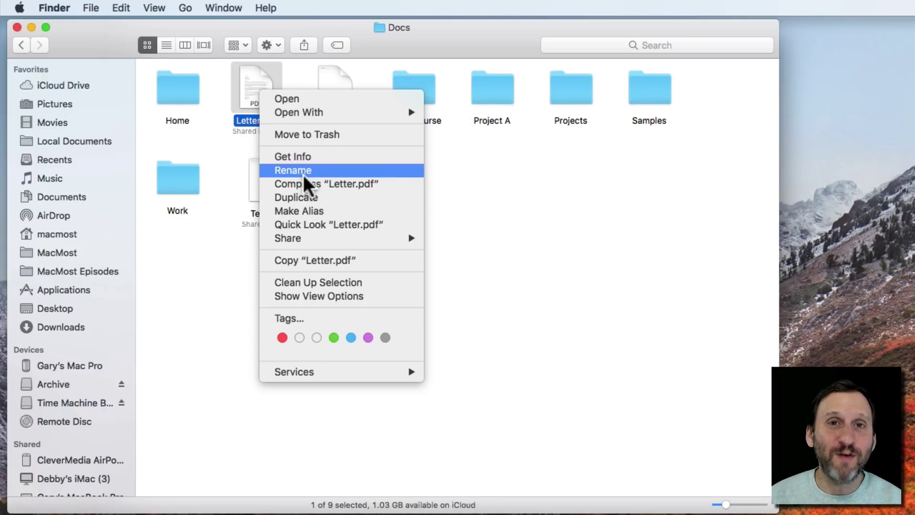
click(496, 224)
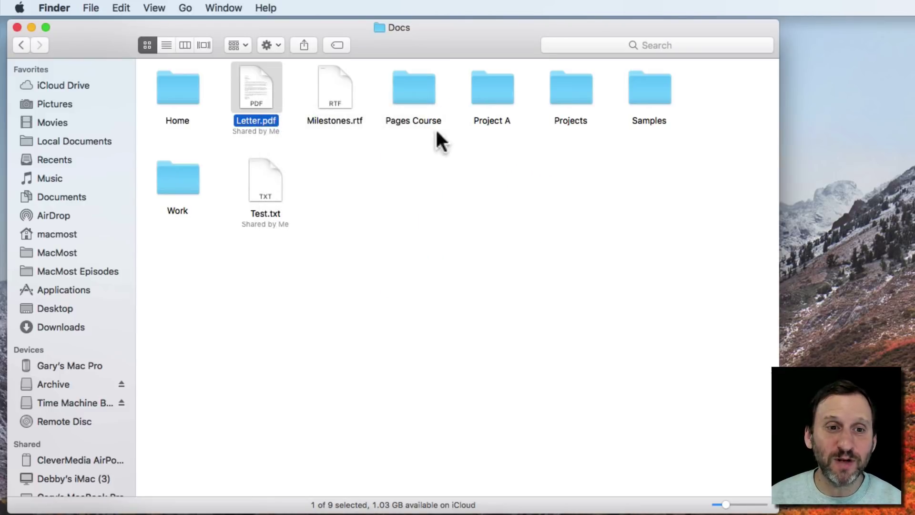
right_click(184, 97)
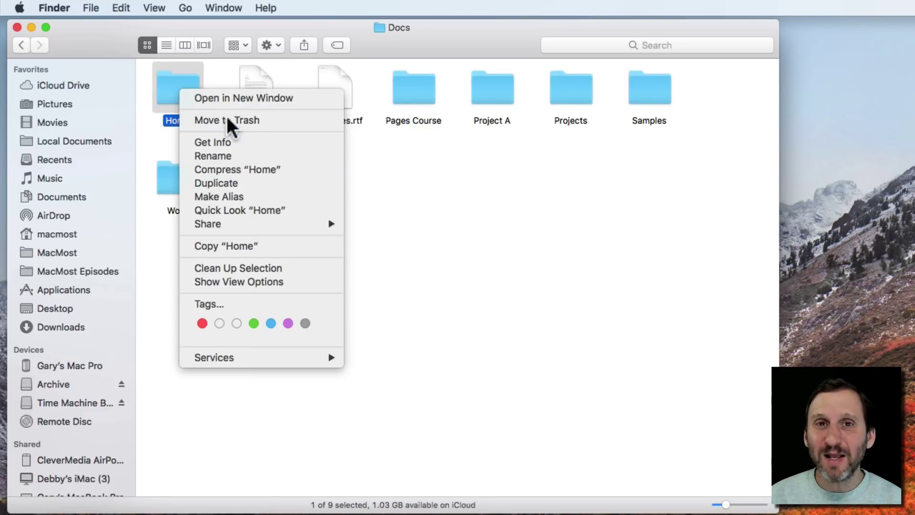
click(415, 177)
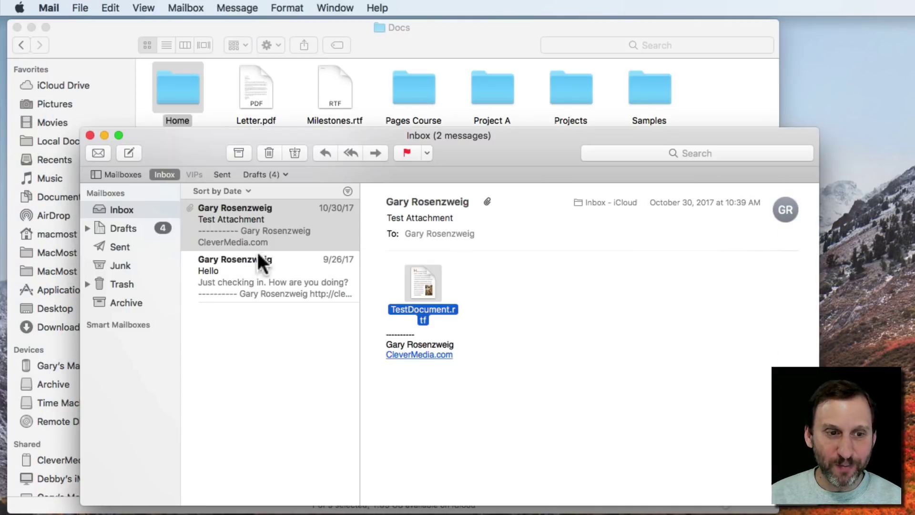
- Show and dismiss the Test Attachment message's shortcut menu, then hide Mail with Cmd-H
right_click(250, 224)
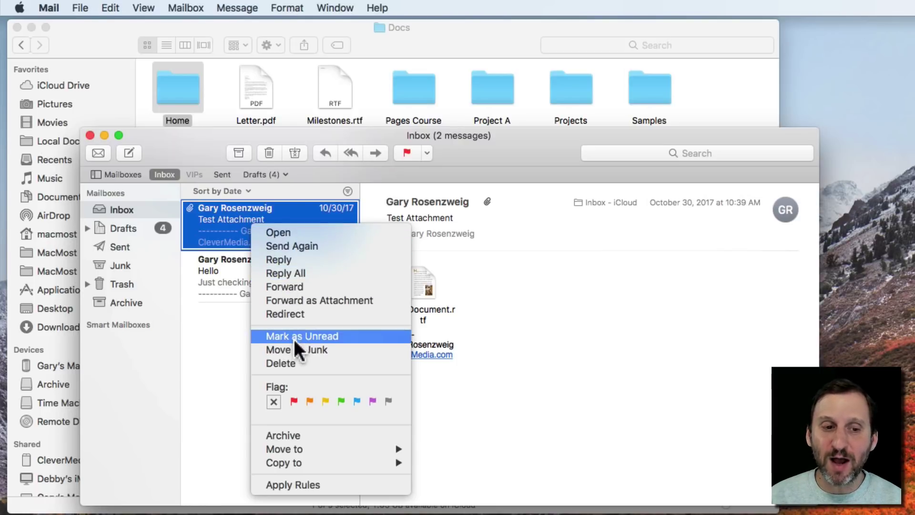
click(190, 146)
key(super+h)
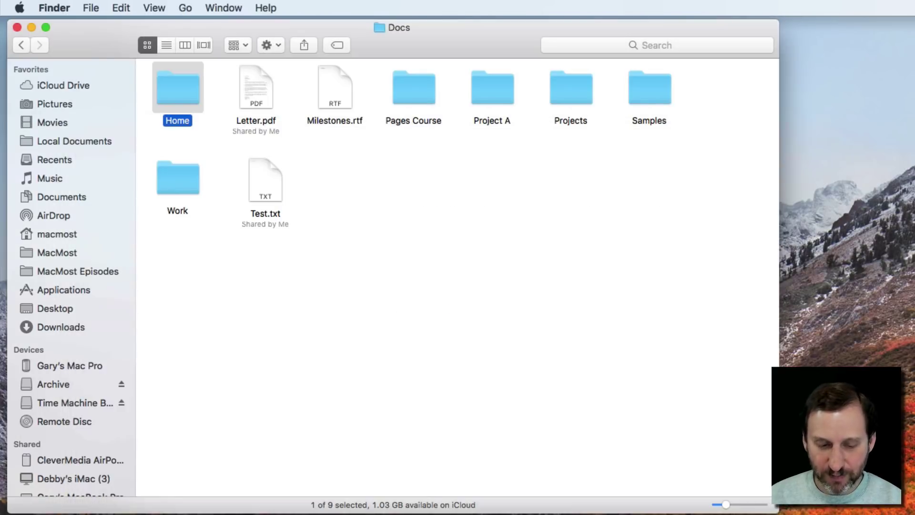
- Bring Photos forward, then show and dismiss the July 4 castle photo's shortcut menu
key(super+h)
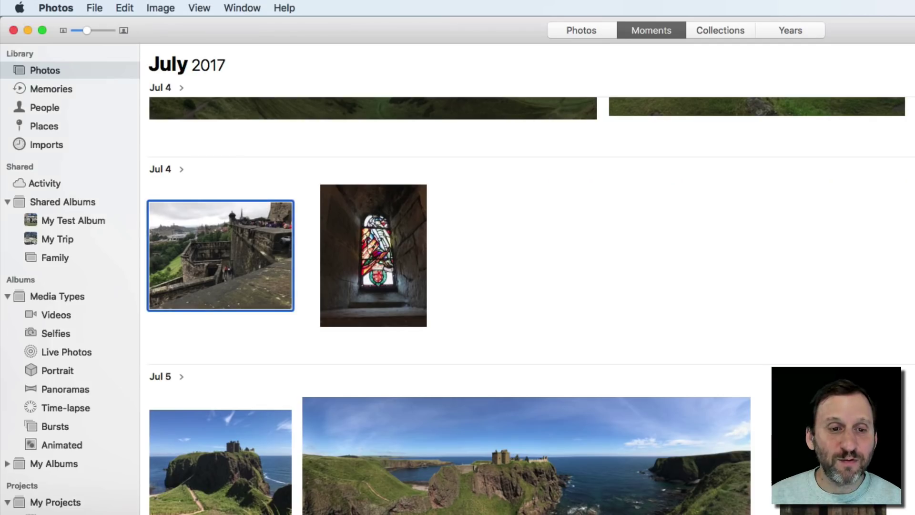
right_click(242, 251)
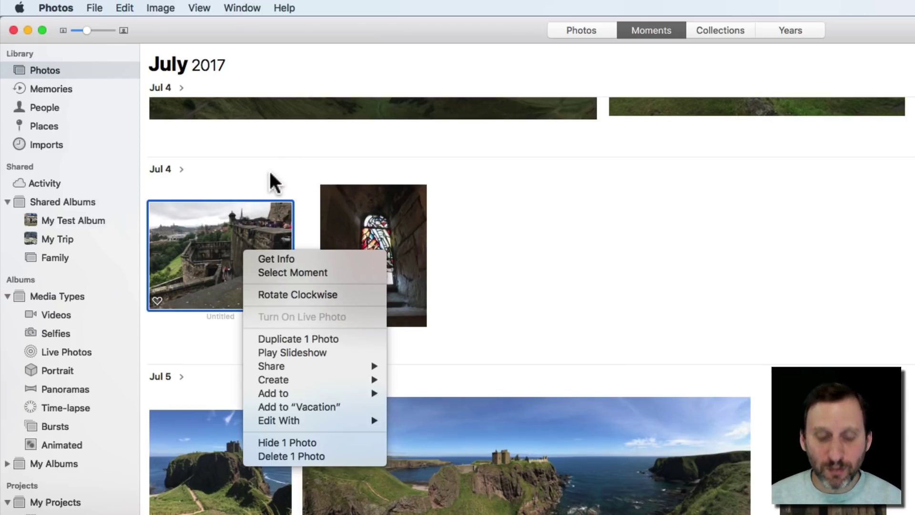
key(Up)
key(Up)
click(258, 138)
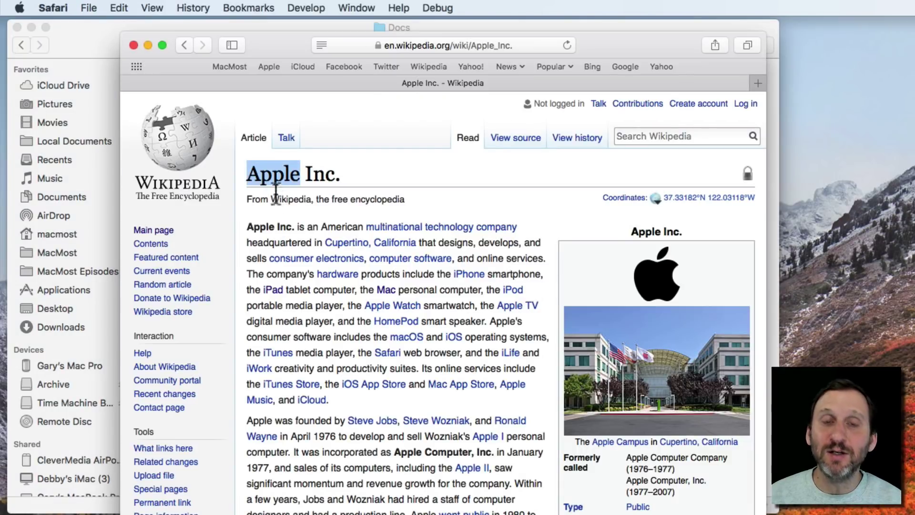
- Show and dismiss Safari's menu for the Cupertino, California link, then open System Preferences
click(379, 145)
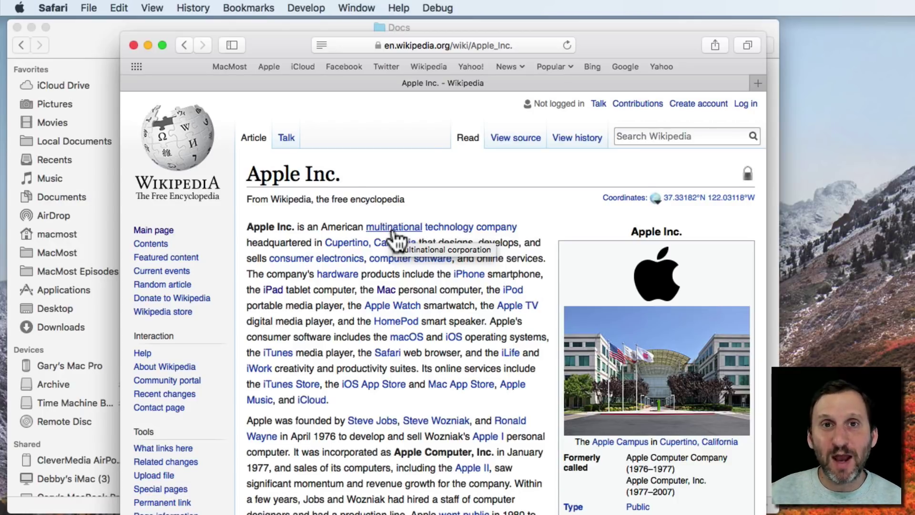
right_click(358, 246)
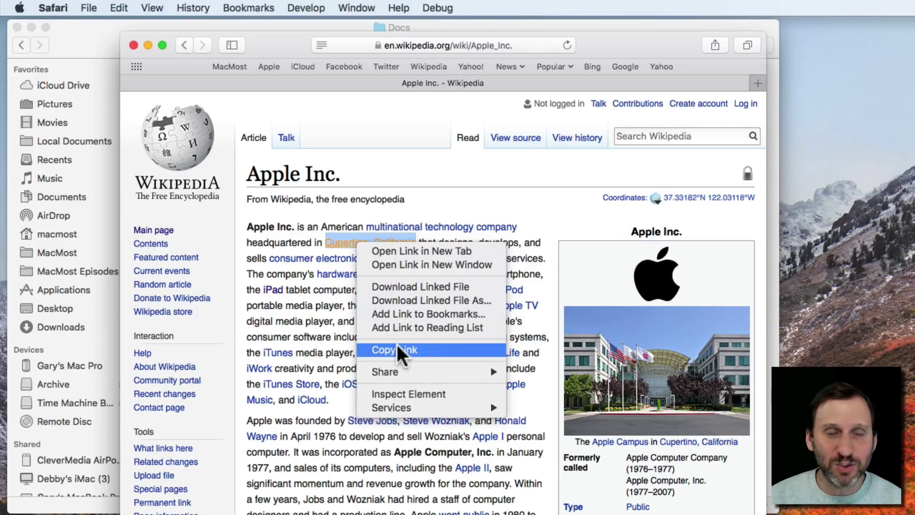
click(387, 118)
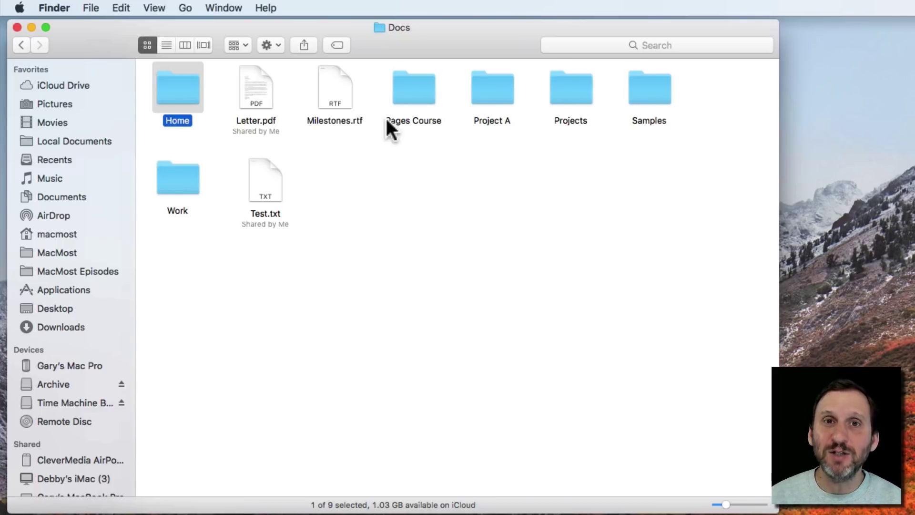
click(20, 8)
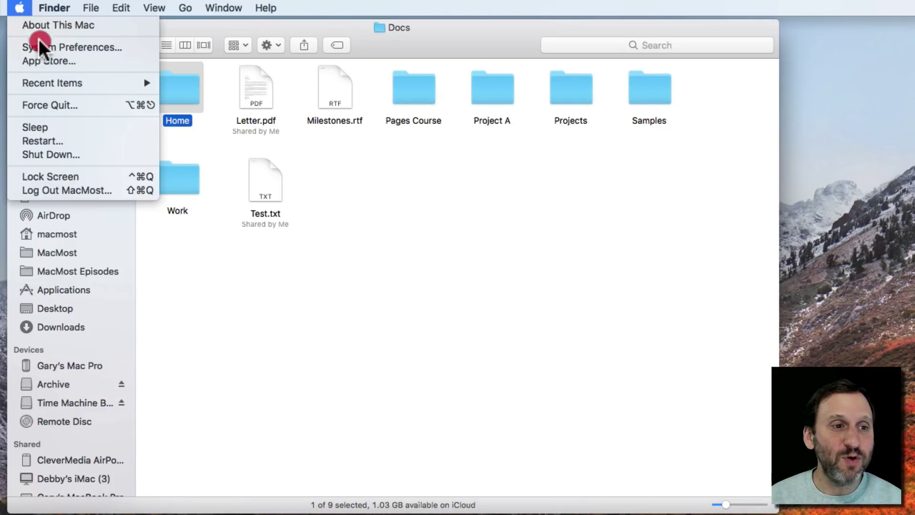
click(40, 44)
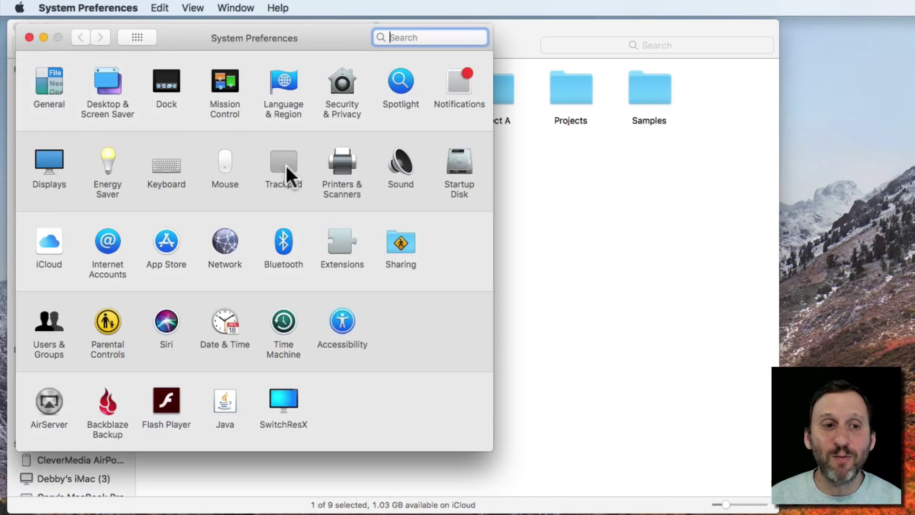
- Review the Trackpad Secondary click choices, keeping two-finger click, then return to Finder
click(286, 166)
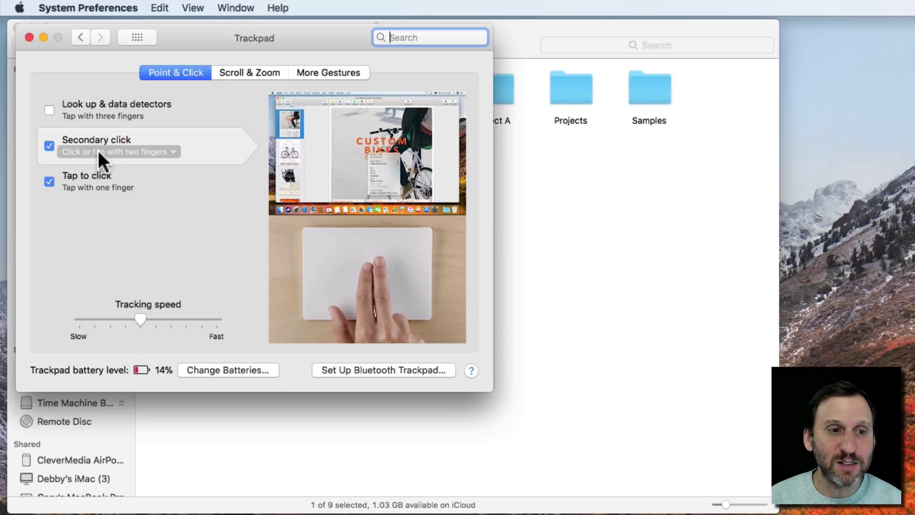
click(99, 151)
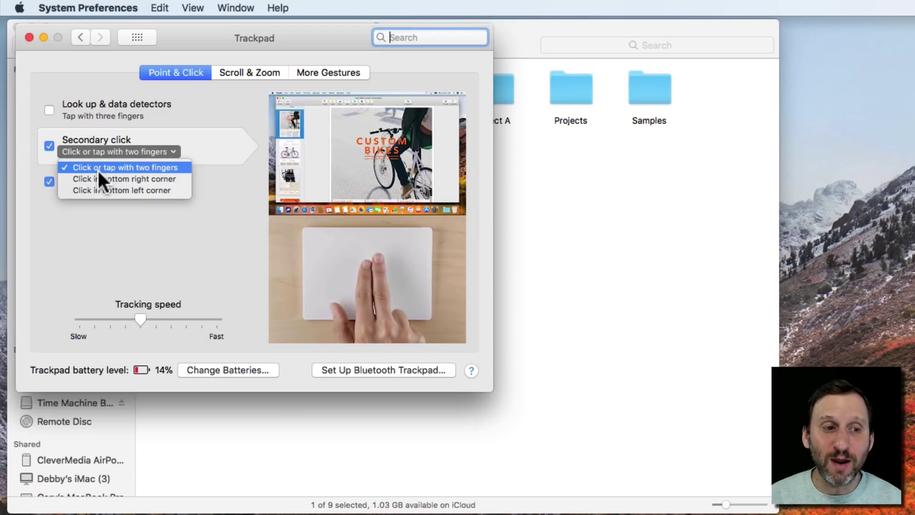
click(577, 175)
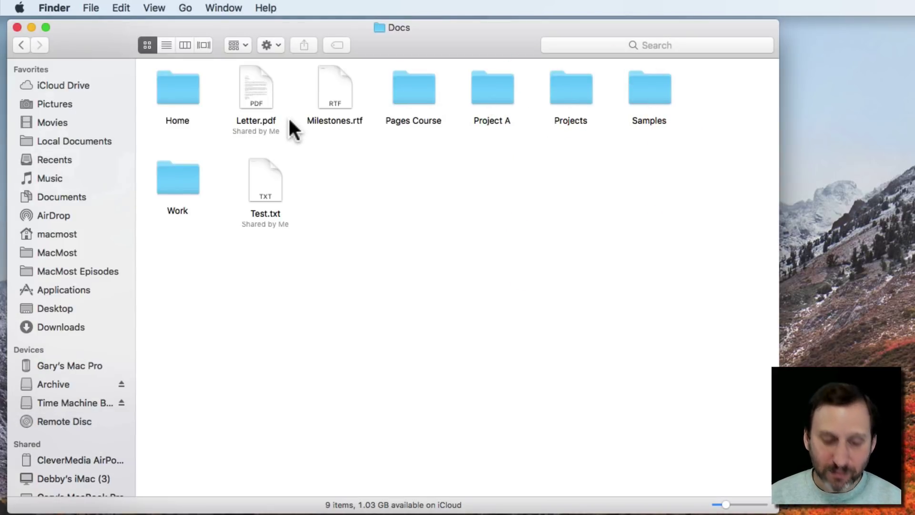
right_click(260, 100)
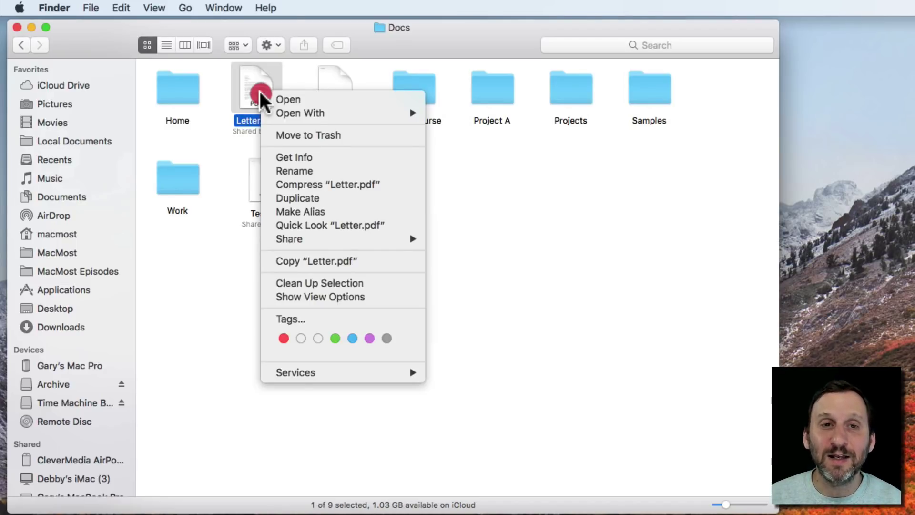
click(224, 78)
click(225, 78)
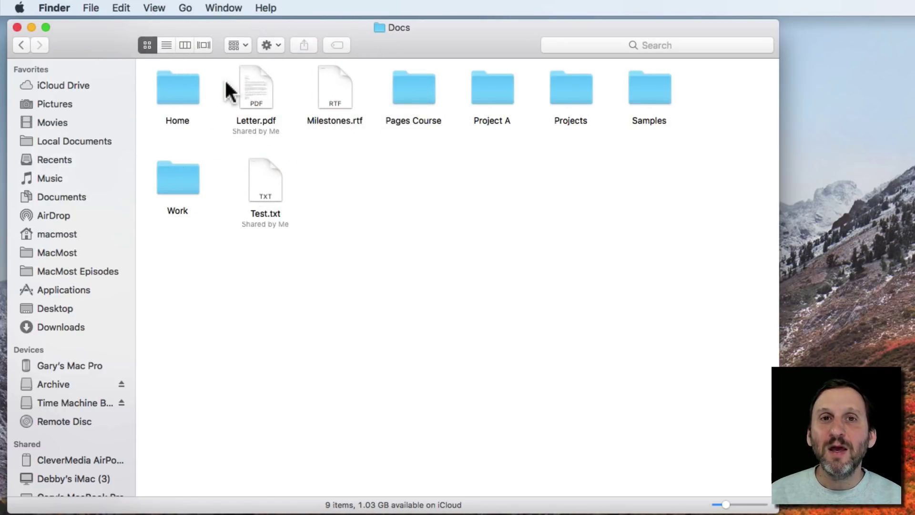